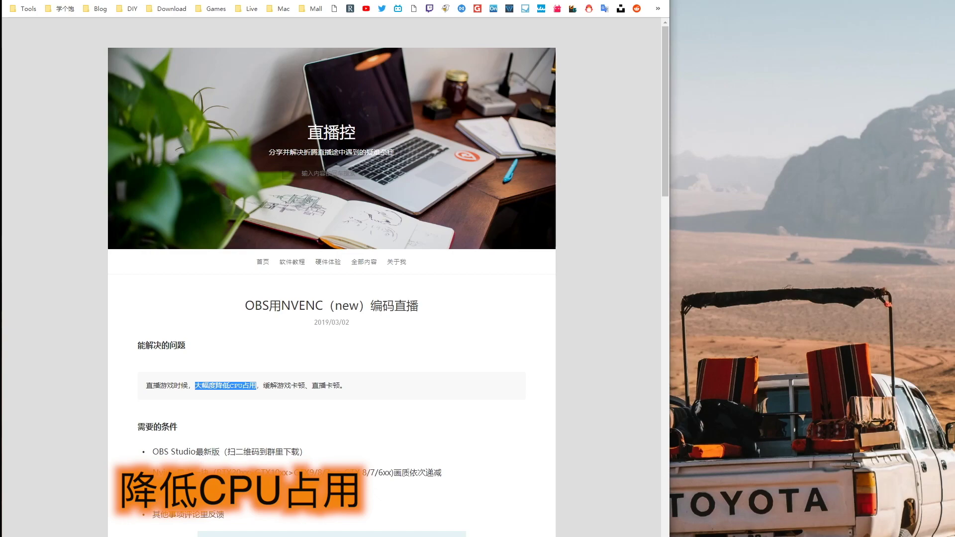
# - Review the NVENC (new) article's problem statement and its list of requirements, including the Nvidia driver item
pyautogui.moveTo(263, 386); pyautogui.dragTo(340, 385)
pyautogui.click(320, 406)
pyautogui.scroll(-1, 320, 386)
pyautogui.moveTo(208, 444); pyautogui.dragTo(153, 444)
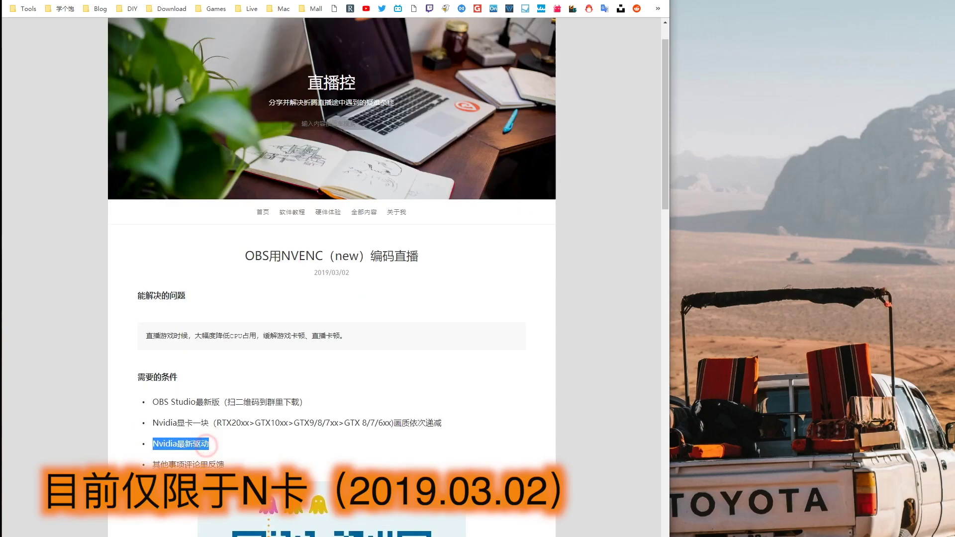
pyautogui.click(247, 434)
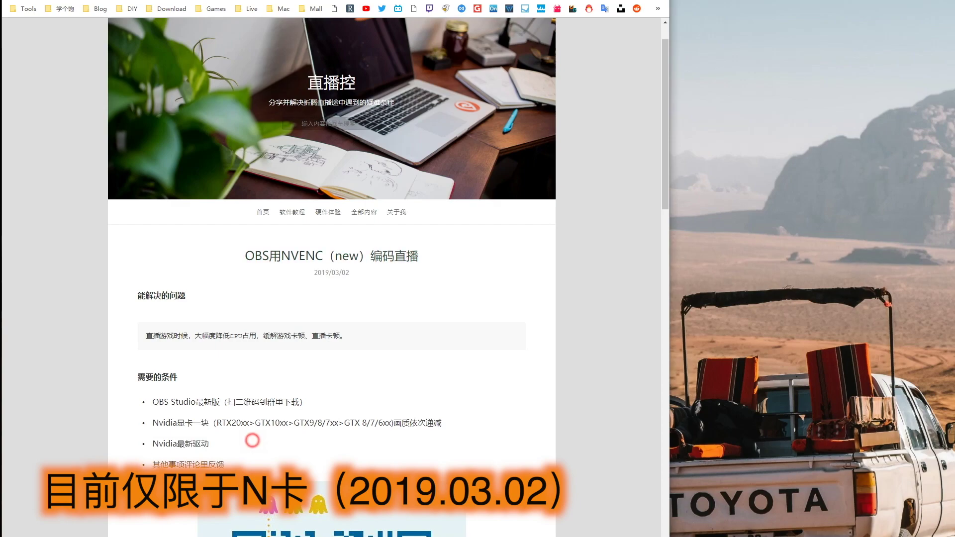
pyautogui.scroll(1, 248, 438)
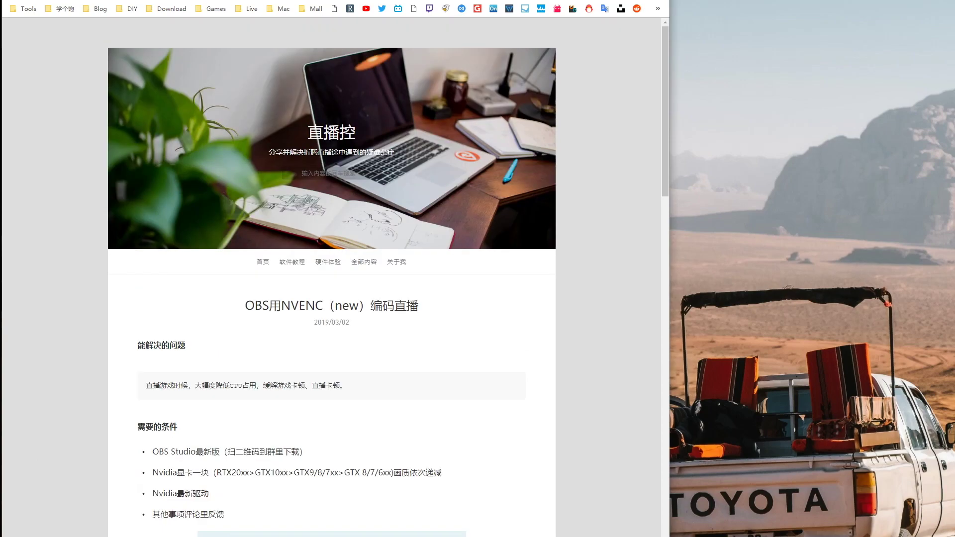
pyautogui.scroll(-1, 331, 278)
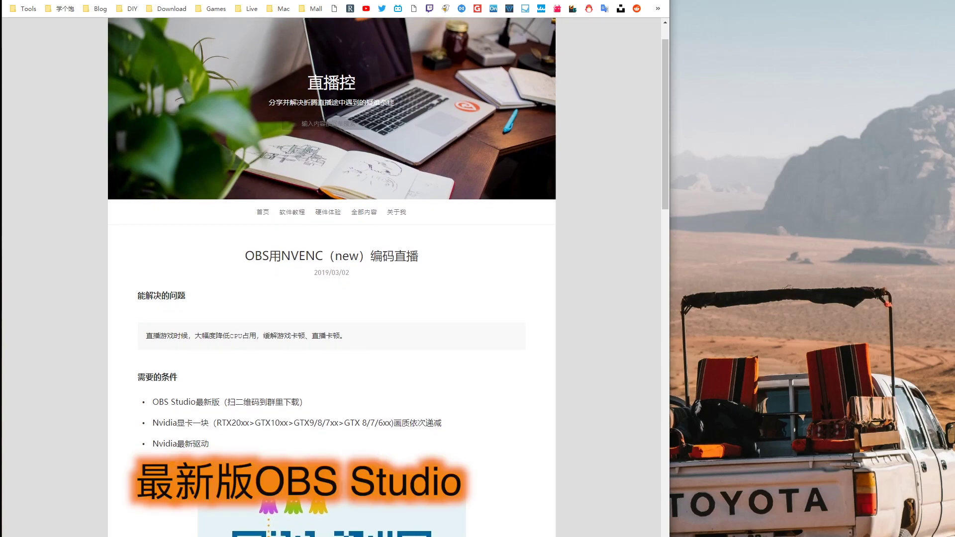
# - Read the article's OBS Studio version requirement and look up the latest release on the obs-studio GitHub releases page
pyautogui.click(152, 402)
pyautogui.moveTo(177, 403); pyautogui.dragTo(219, 402)
pyautogui.click(213, 402)
pyautogui.scroll(1, 213, 402)
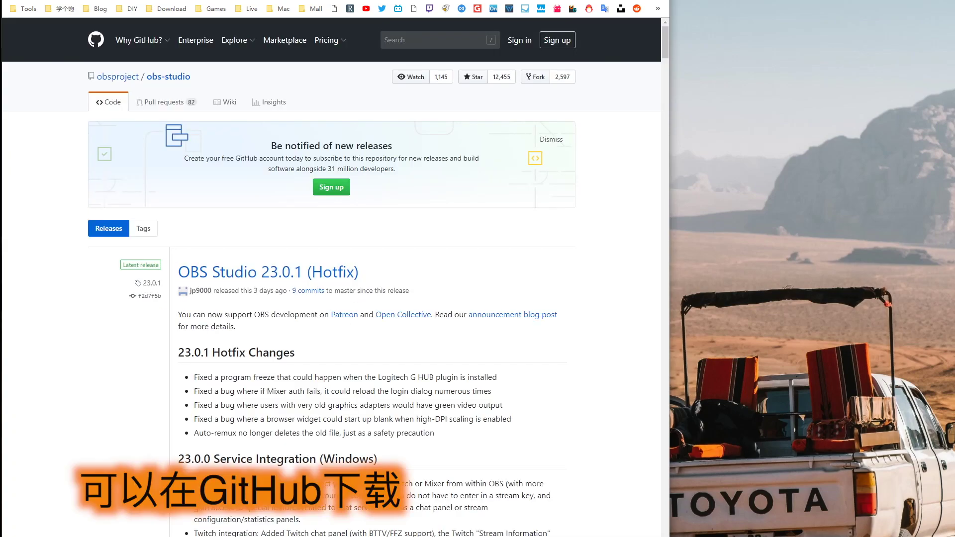
pyautogui.moveTo(179, 271); pyautogui.dragTo(302, 271)
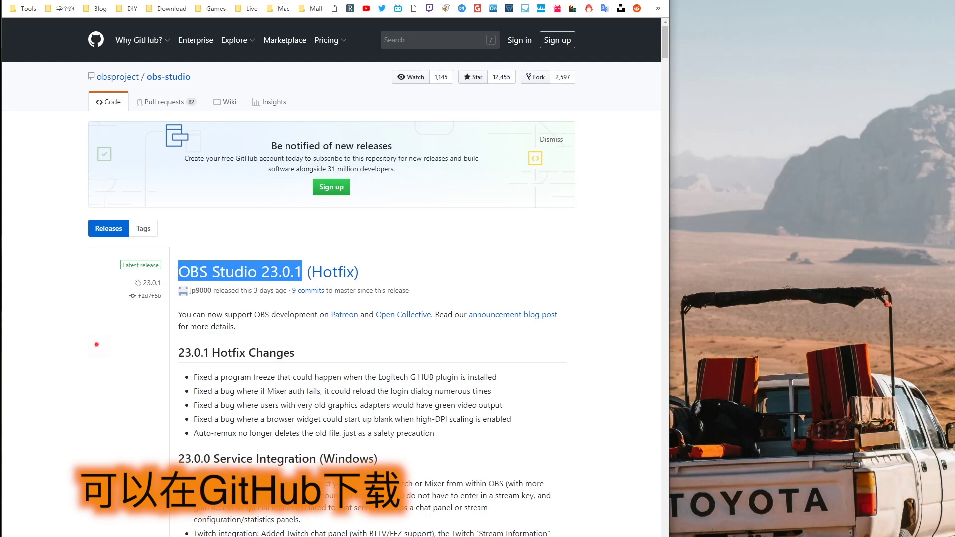
pyautogui.click(97, 343)
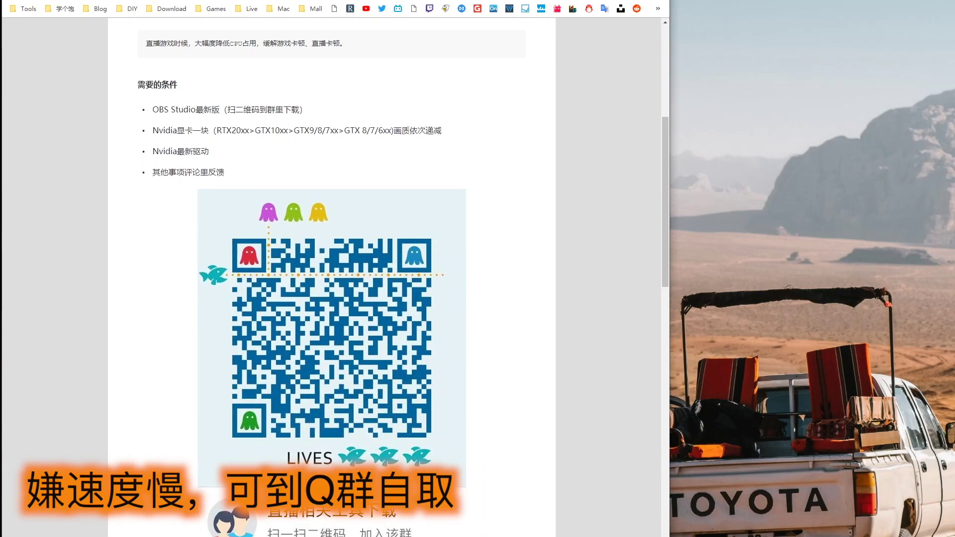
# - Examine the article's group QR code, its OBS, driver and Nvidia card requirements, and the recommended settings section
pyautogui.scroll(-2, 331, 279)
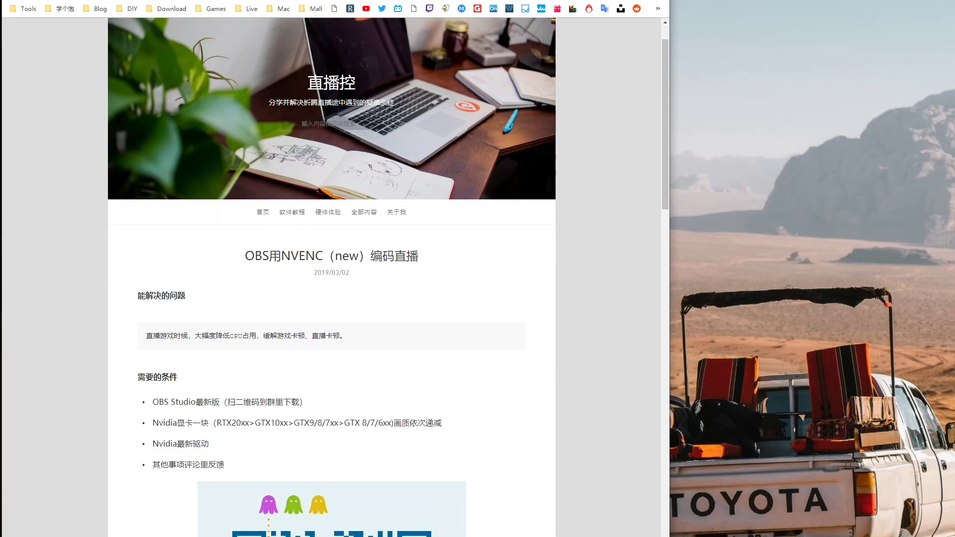
pyautogui.moveTo(178, 402); pyautogui.dragTo(219, 401)
pyautogui.click(211, 418)
pyautogui.moveTo(153, 443); pyautogui.dragTo(208, 444)
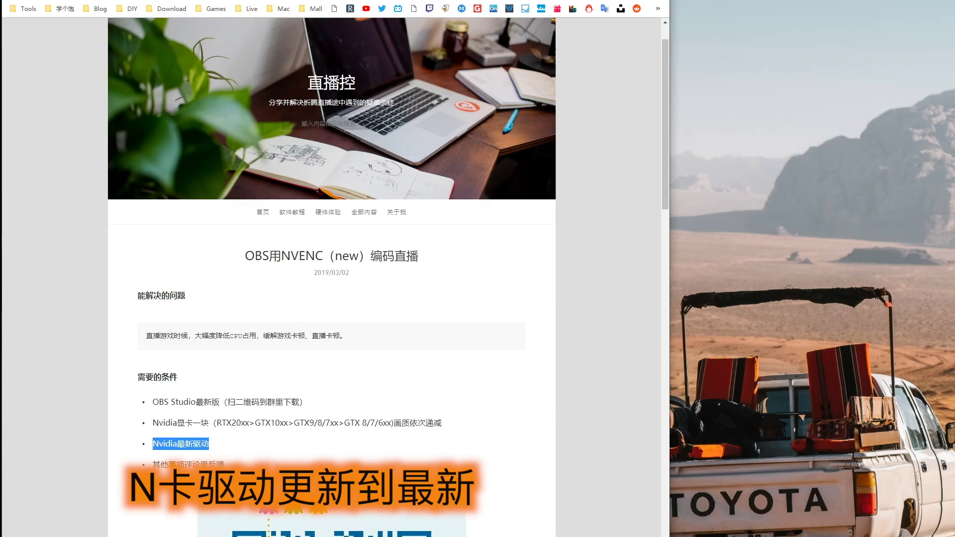
pyautogui.moveTo(153, 422); pyautogui.dragTo(353, 422)
pyautogui.click(338, 440)
pyautogui.moveTo(217, 424); pyautogui.dragTo(391, 423)
pyautogui.scroll(-10, 391, 423)
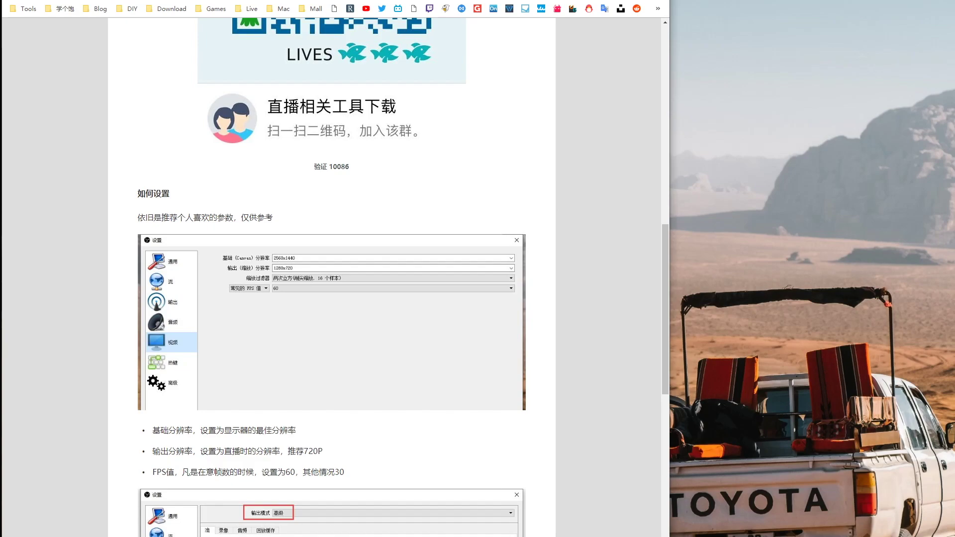
# - Launch OBS Studio, place its window over the article, and open the video settings
pyautogui.press('super')
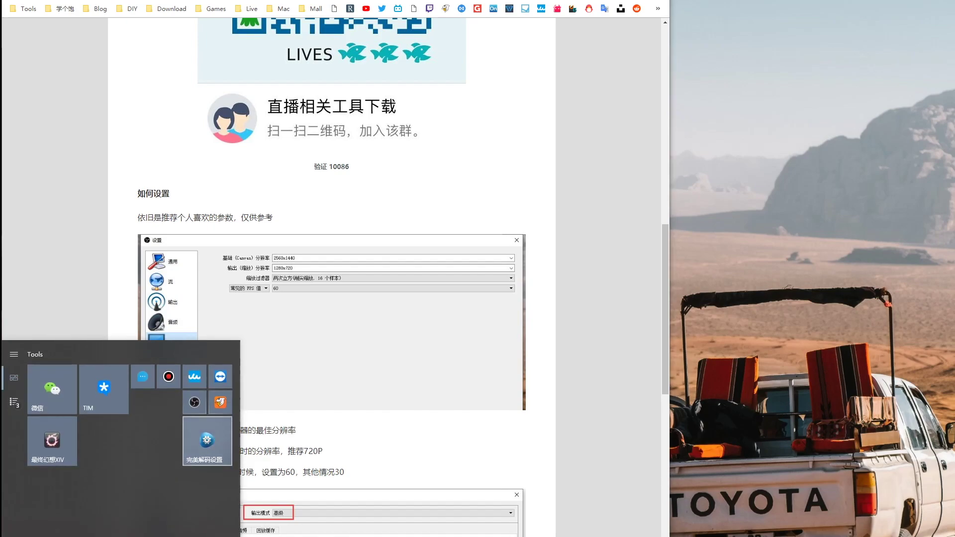
pyautogui.click(188, 408)
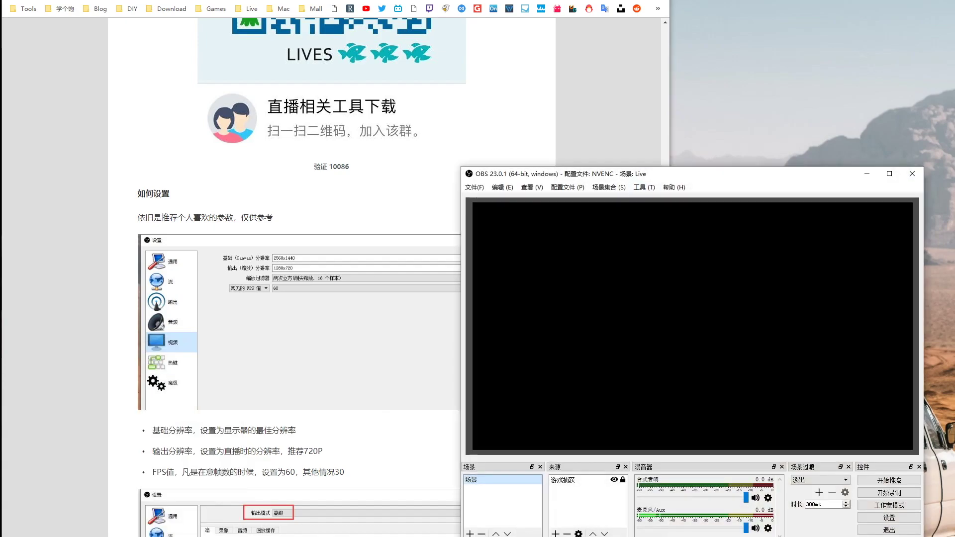
pyautogui.moveTo(658, 175); pyautogui.dragTo(328, 43)
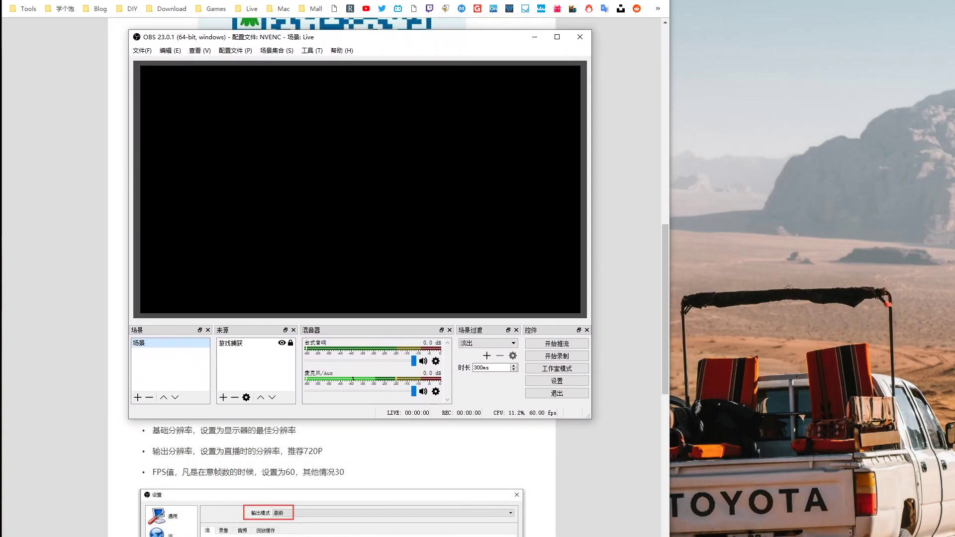
pyautogui.click(554, 380)
pyautogui.click(149, 160)
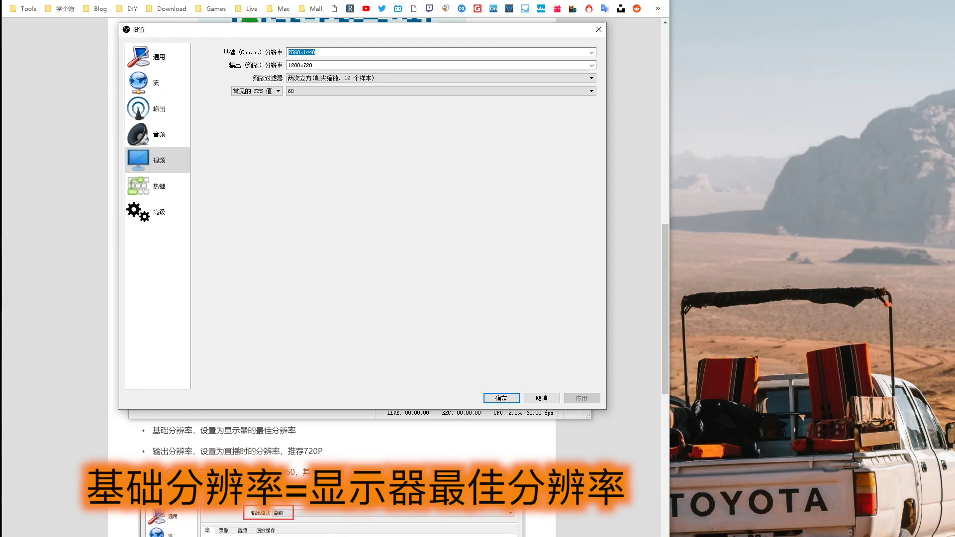
# - Compare the recommended display resolution in the Windows display settings with the base (canvas) resolution in OBS
pyautogui.rightClick(757, 215)
pyautogui.click(778, 333)
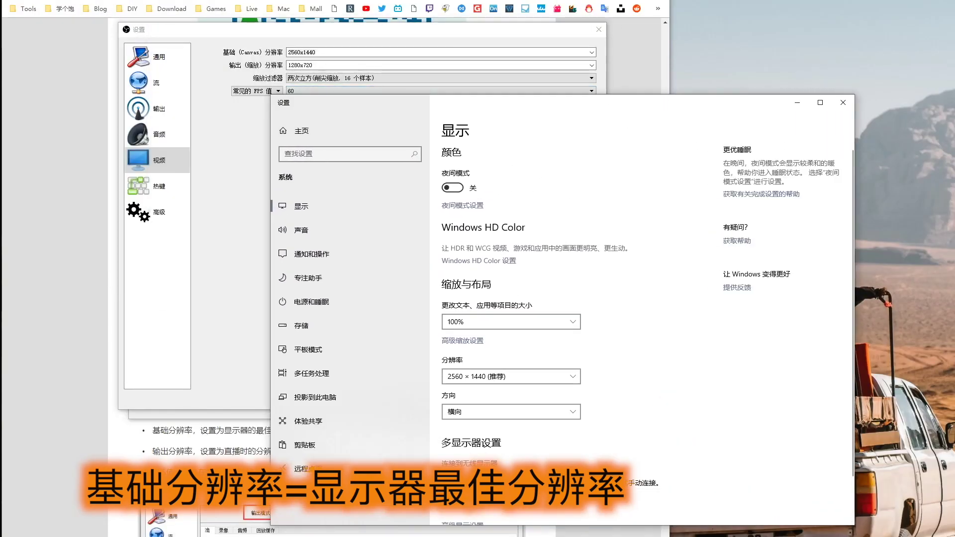
pyautogui.click(511, 377)
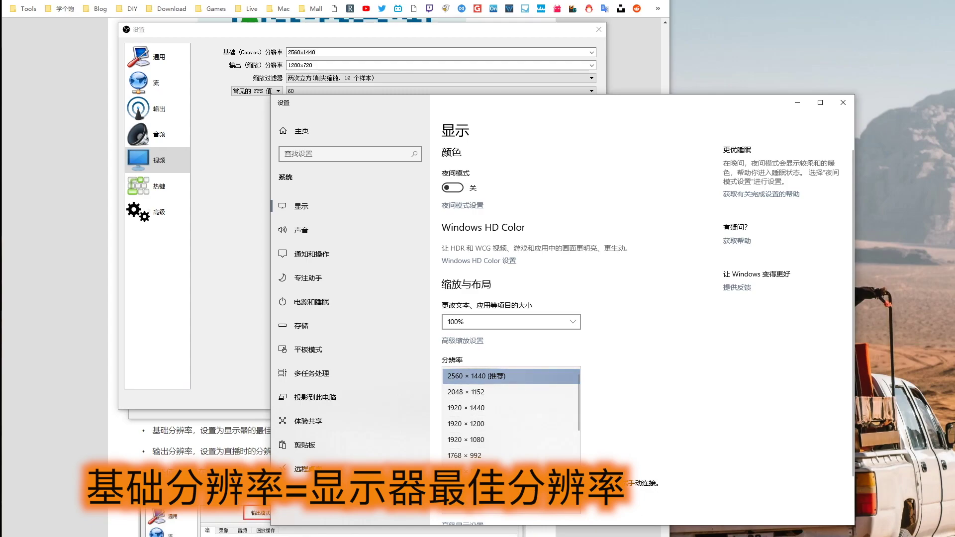
pyautogui.click(616, 358)
pyautogui.click(619, 385)
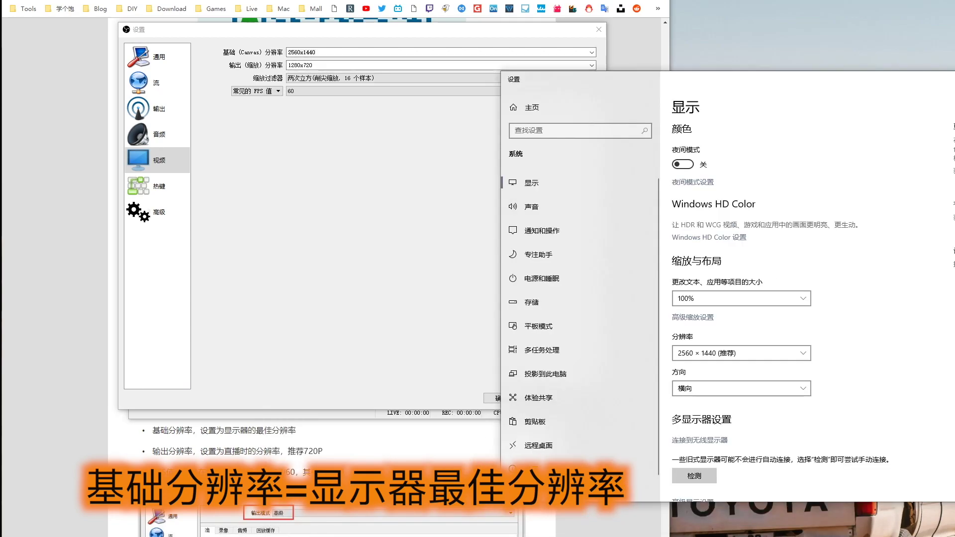
pyautogui.moveTo(327, 52); pyautogui.dragTo(283, 53)
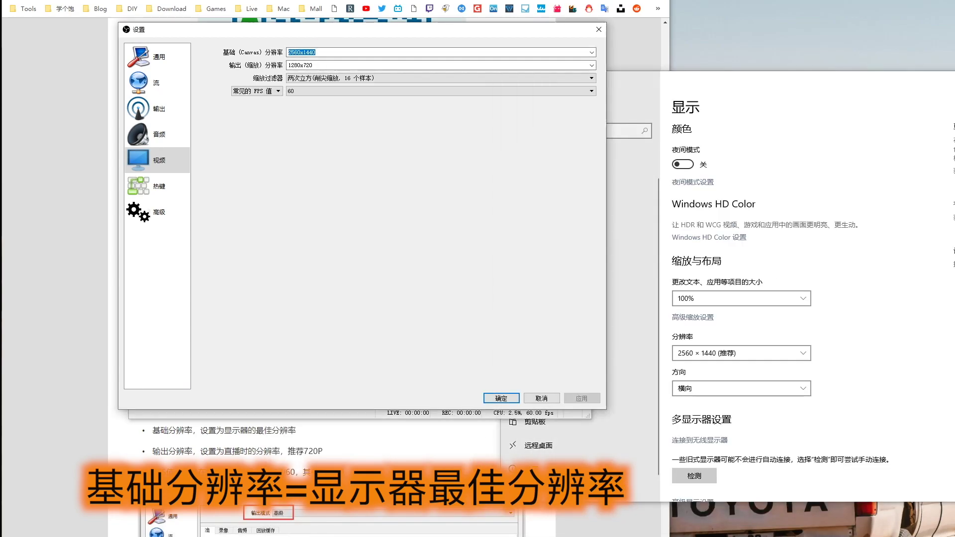
pyautogui.click(706, 353)
pyautogui.click(707, 353)
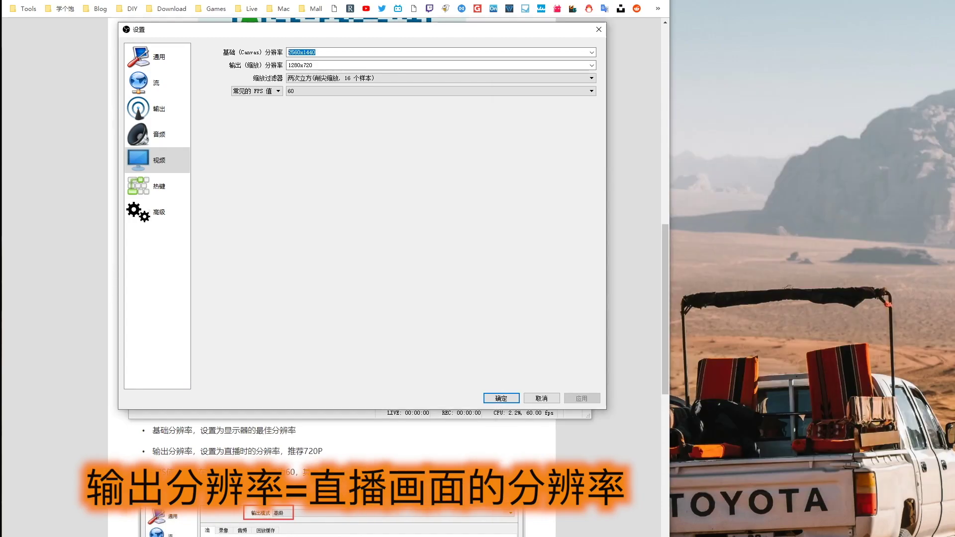
# - Set the output (scaled) resolution to 1280x720 in the OBS video settings
pyautogui.click(330, 220)
pyautogui.click(351, 150)
pyautogui.click(352, 171)
pyautogui.click(449, 164)
pyautogui.click(333, 108)
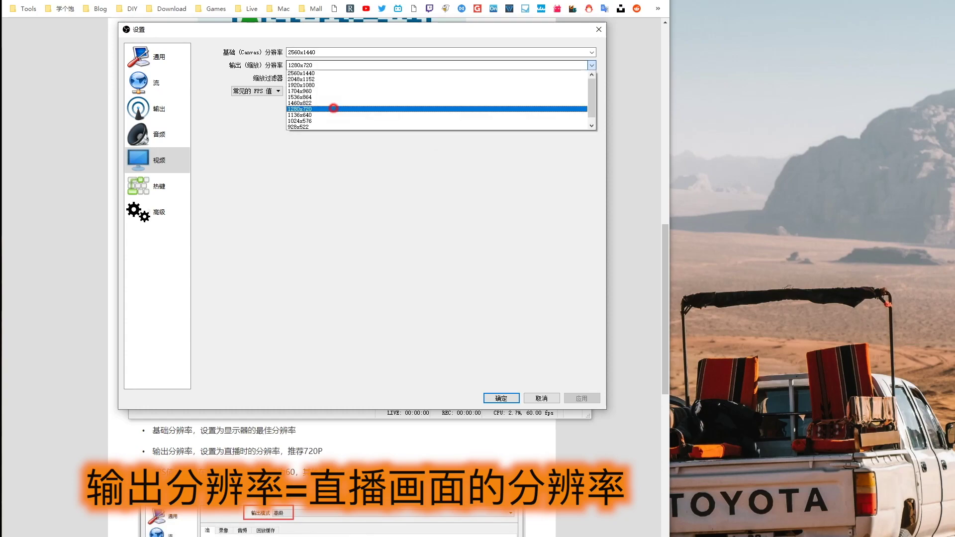
pyautogui.moveTo(321, 63); pyautogui.dragTo(284, 65)
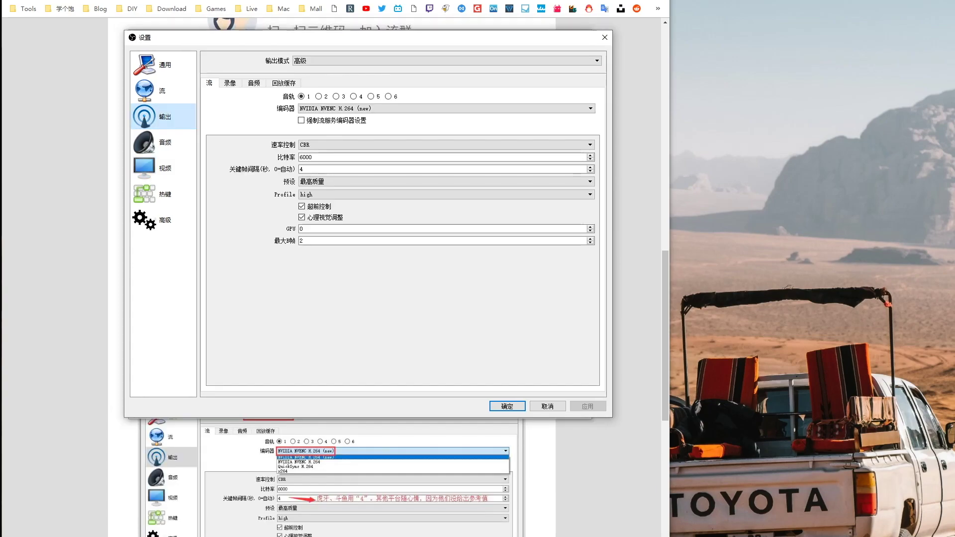
# - Check the output mode and streaming bitrate against the article's recommended bitrate ranges for 60 and 30 FPS
pyautogui.click(306, 60)
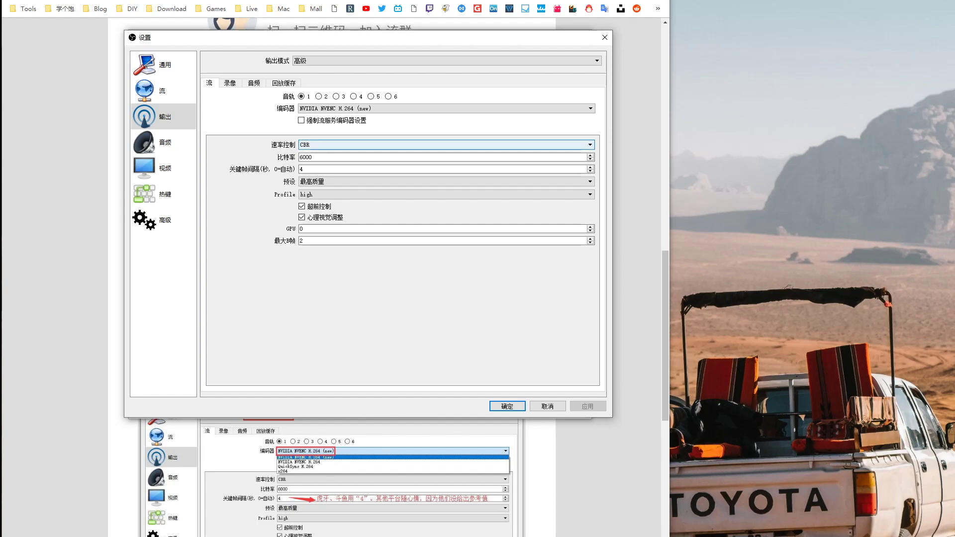
pyautogui.scroll(-5, 332, 477)
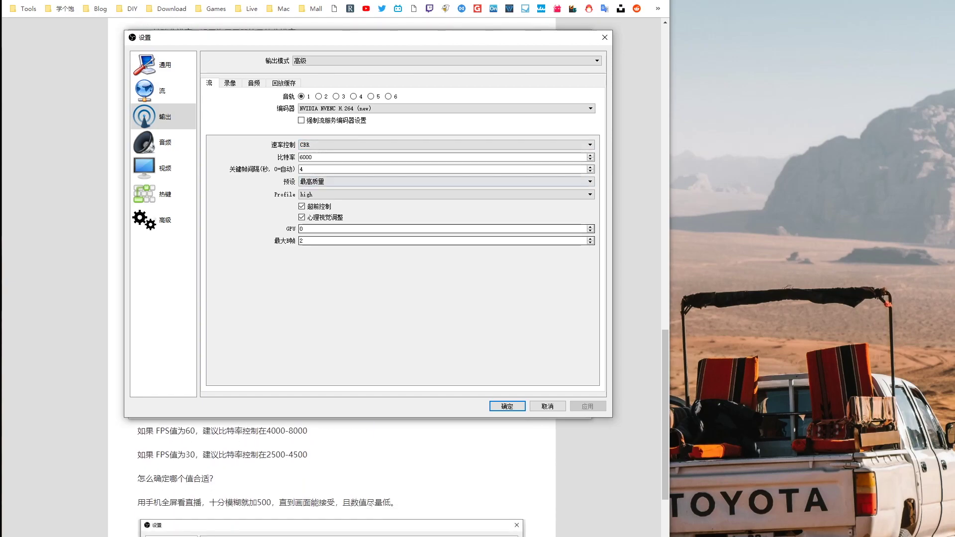
pyautogui.doubleClick(315, 157)
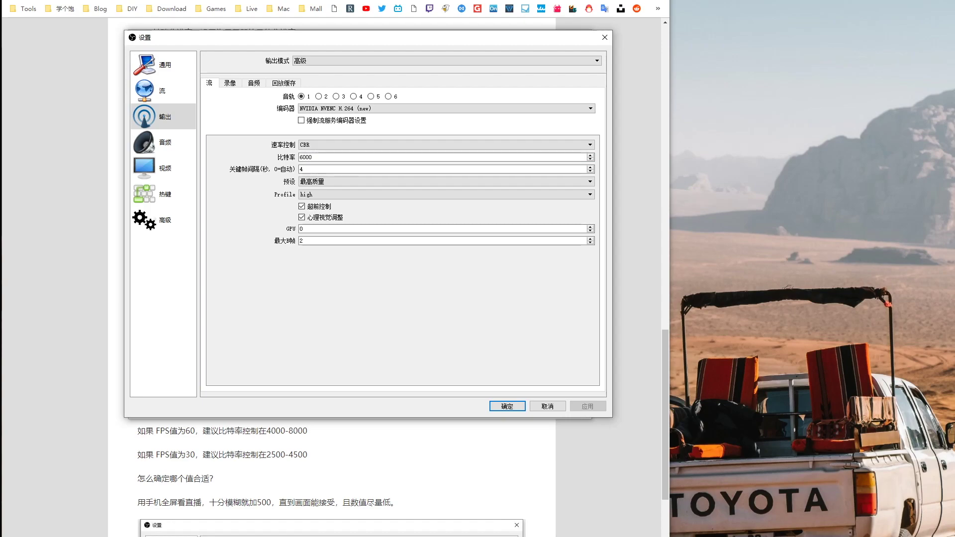
pyautogui.doubleClick(305, 157)
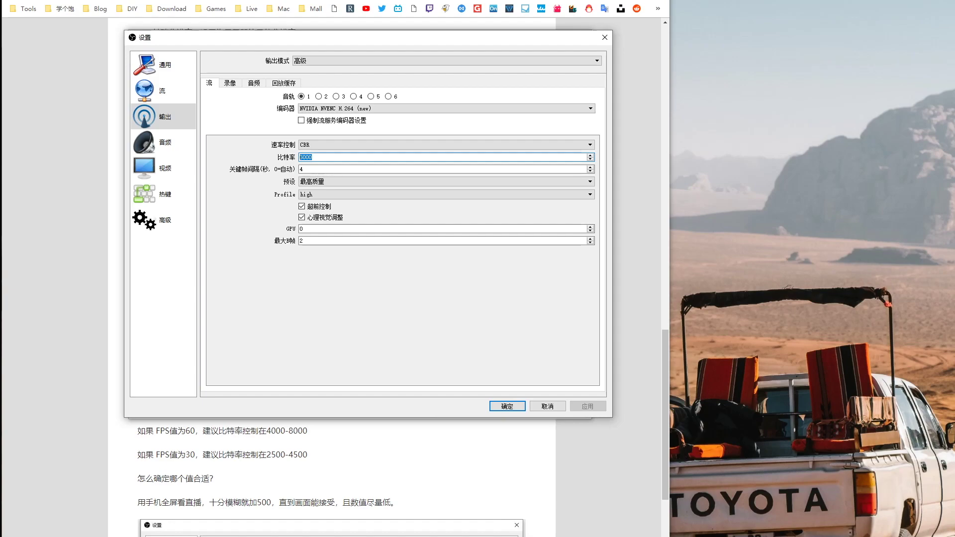
pyautogui.scroll(-1, 332, 472)
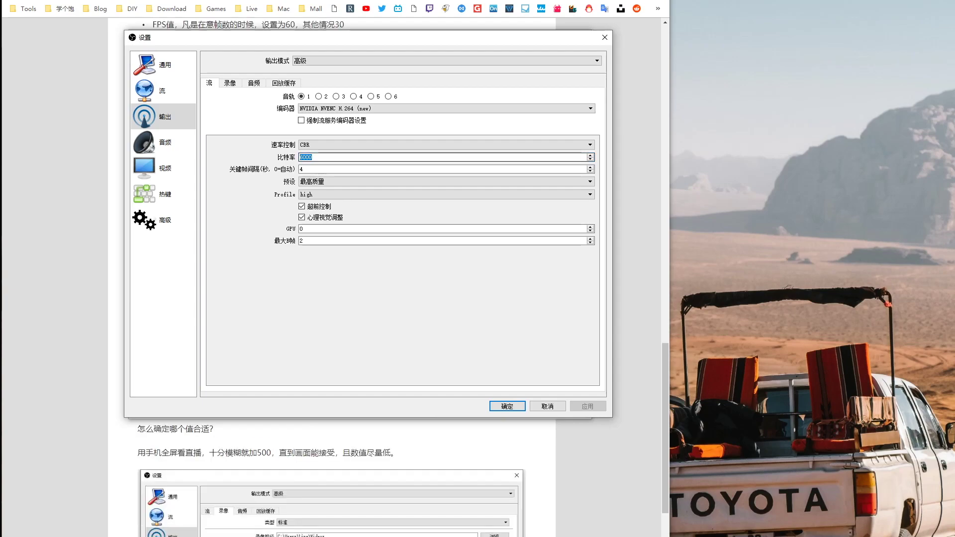
# - Set the streaming bitrate to 4500
pyautogui.doubleClick(307, 157)
pyautogui.moveTo(315, 157); pyautogui.dragTo(271, 155)
pyautogui.scroll(1, 332, 473)
pyautogui.click(323, 157)
pyautogui.doubleClick(321, 157)
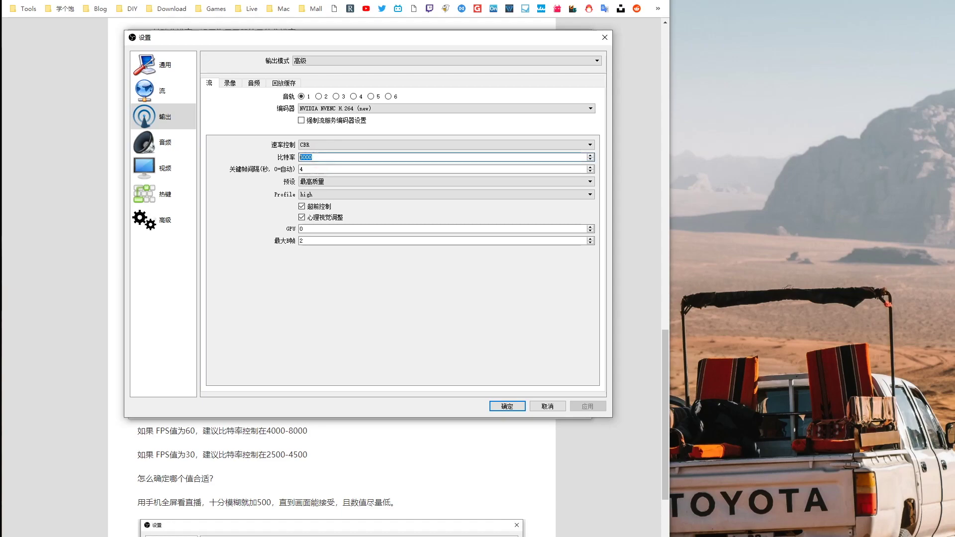
pyautogui.write('4500')
pyautogui.click(271, 280)
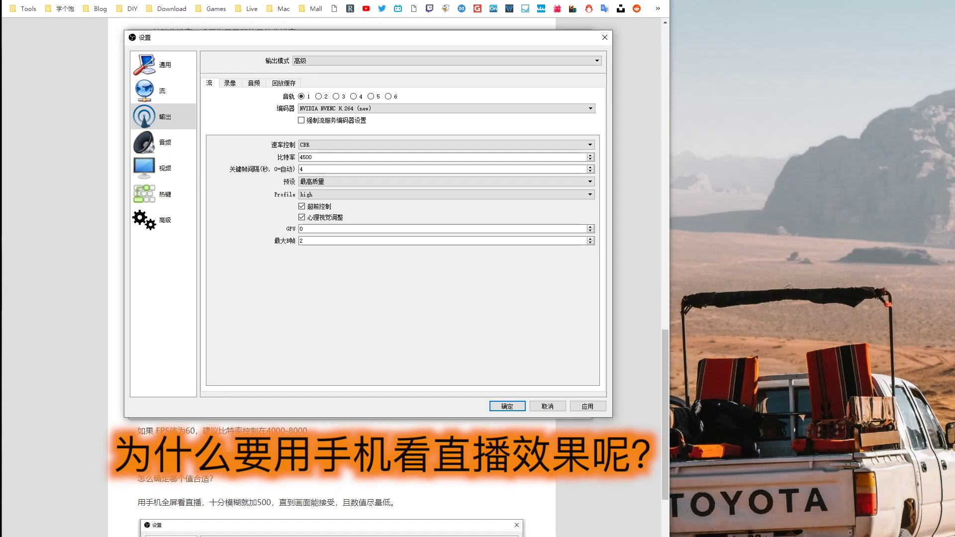
pyautogui.doubleClick(312, 156)
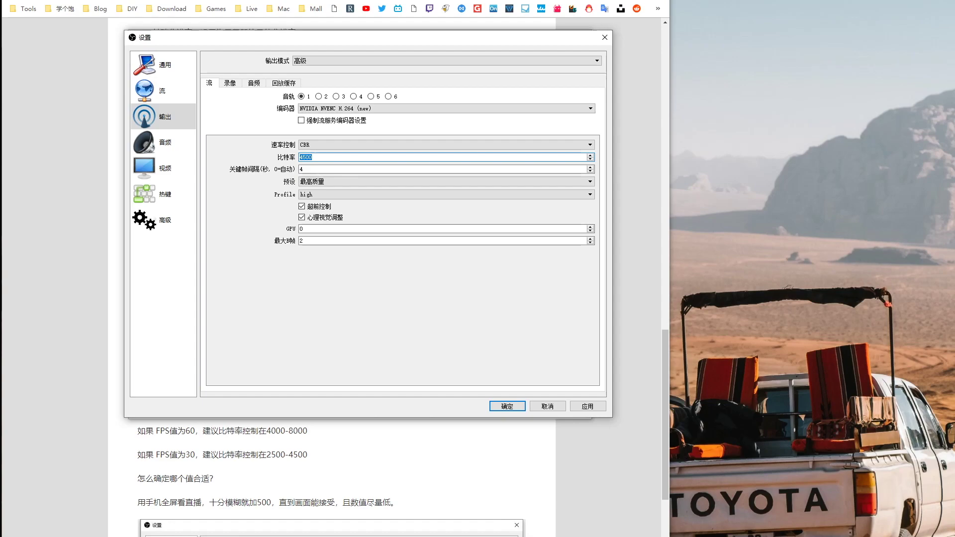
pyautogui.click(370, 296)
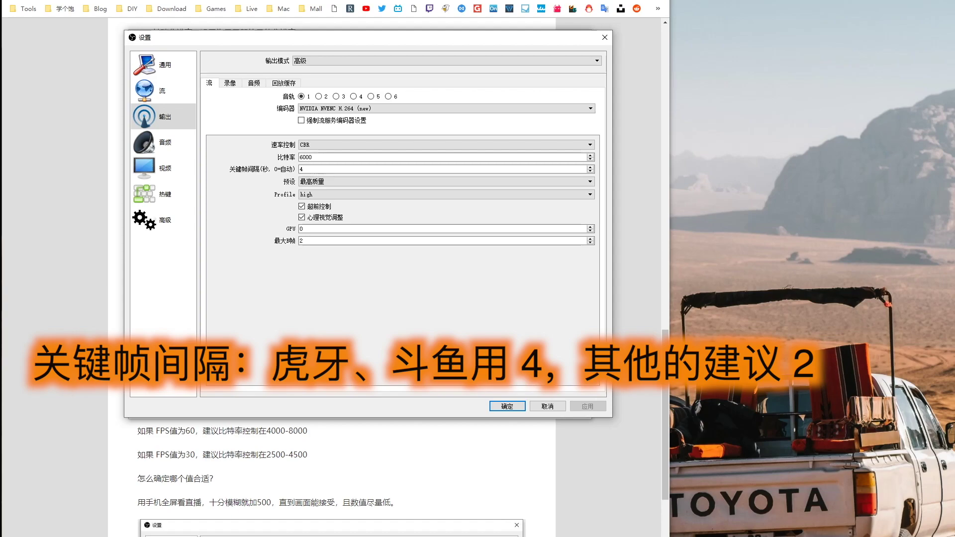
# - Check the streaming keyframe interval against the article's recommendation for Huya, Douyu and other platforms
pyautogui.scroll(3, 328, 279)
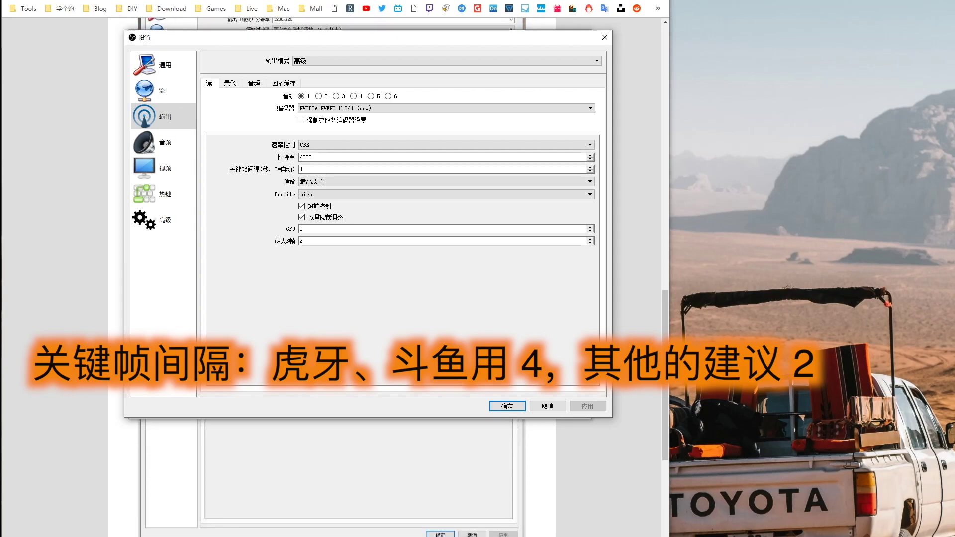
pyautogui.scroll(-5, 328, 472)
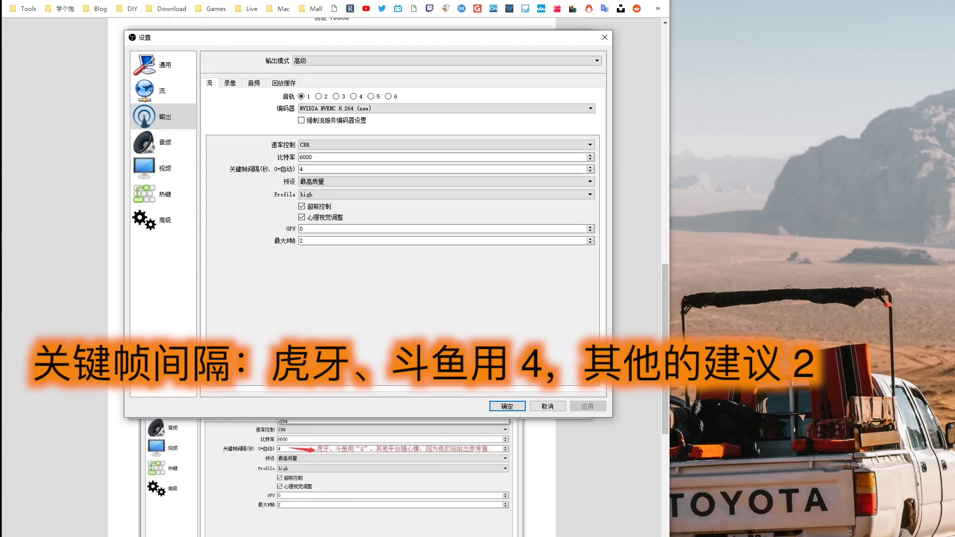
pyautogui.click(309, 169)
pyautogui.click(235, 220)
pyautogui.click(308, 285)
pyautogui.doubleClick(307, 168)
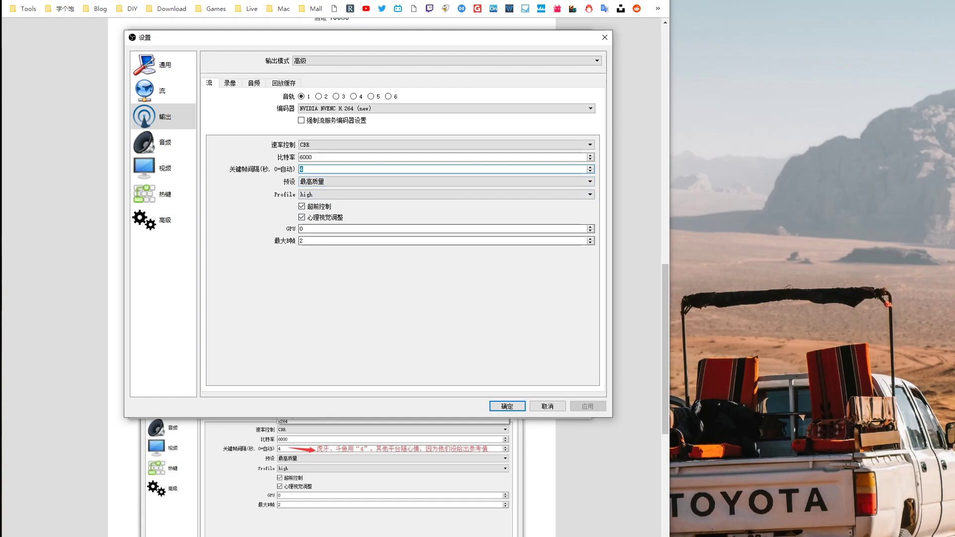
pyautogui.scroll(-1, 333, 473)
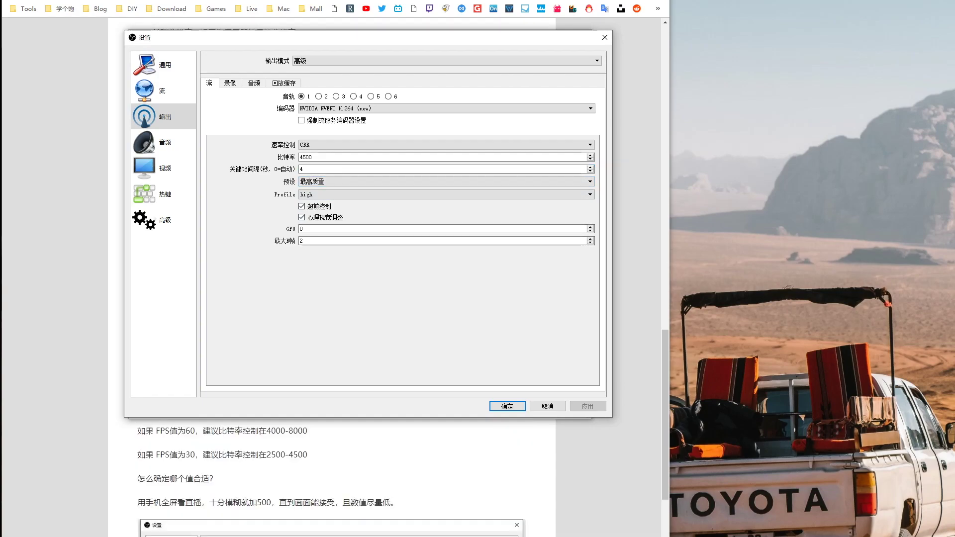
pyautogui.click(369, 291)
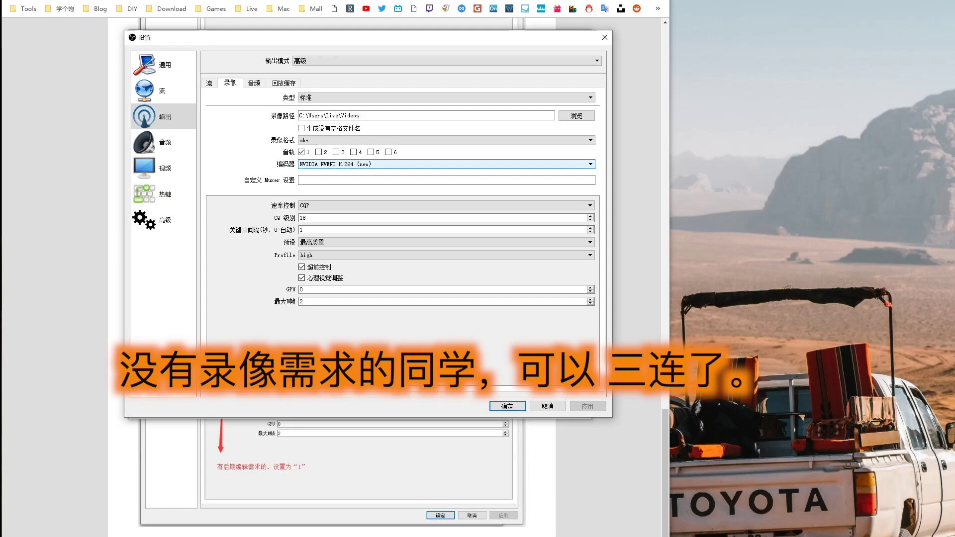
# - Check the recording encoder and CQ level against the article's notes on recording quality and file size
pyautogui.click(351, 165)
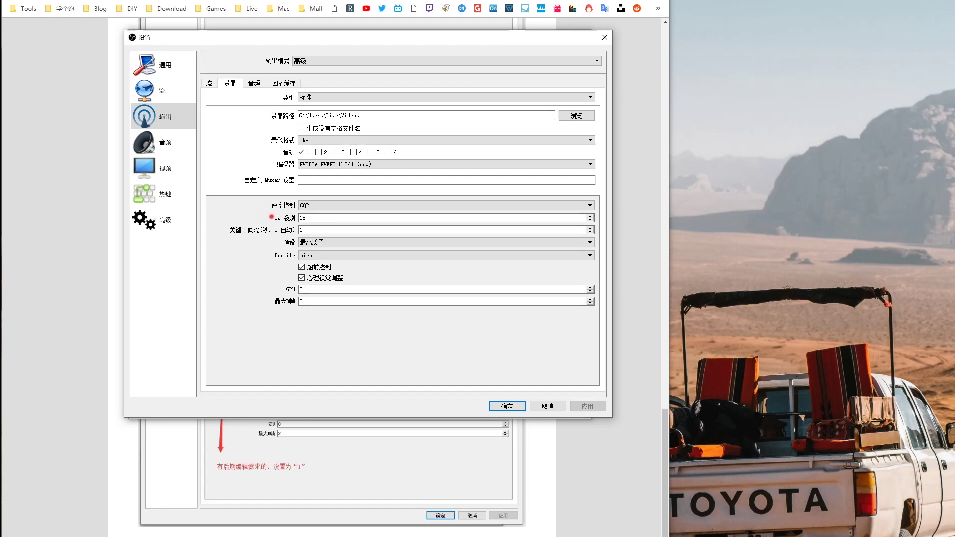
pyautogui.scroll(2, 331, 467)
pyautogui.scroll(1, 332, 478)
pyautogui.scroll(-1, 332, 477)
pyautogui.scroll(1, 358, 485)
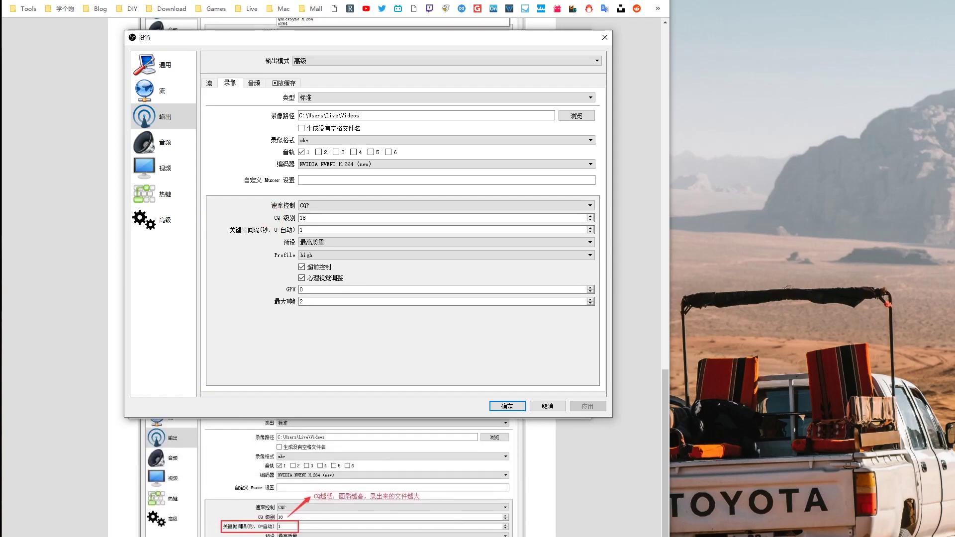
pyautogui.click(312, 218)
pyautogui.doubleClick(312, 218)
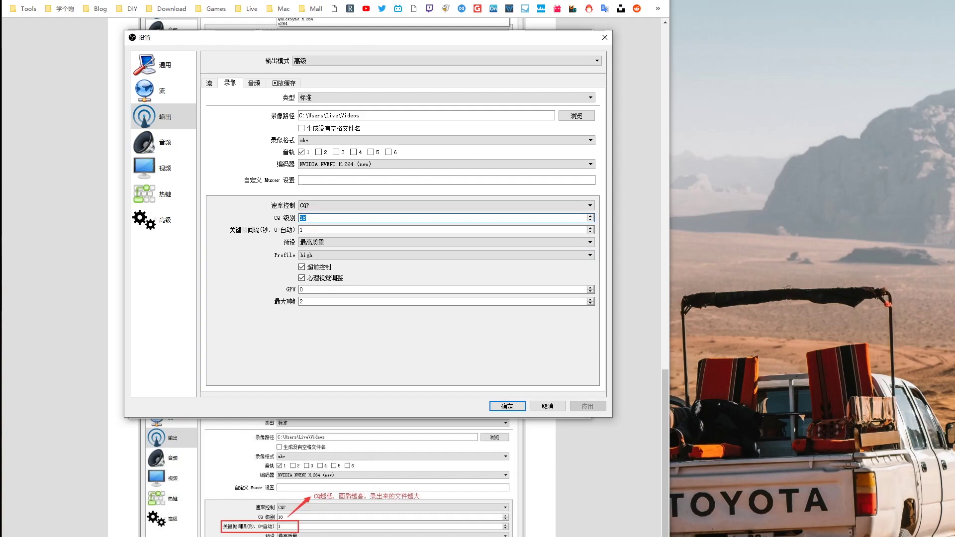
pyautogui.click(293, 218)
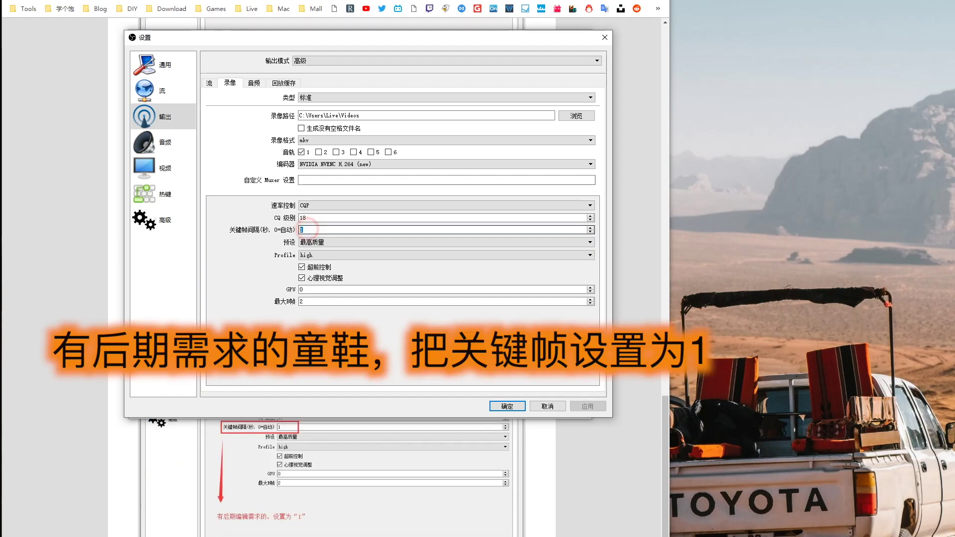
# - Check the recording keyframe interval against the article's advice for post-editing and save the settings
pyautogui.click(303, 229)
pyautogui.click(251, 242)
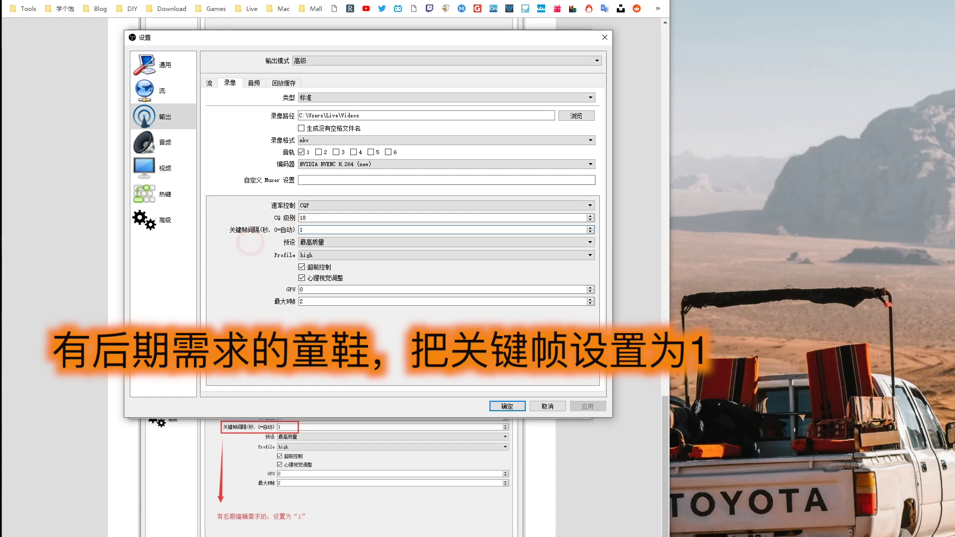
pyautogui.click(581, 408)
pyautogui.click(507, 406)
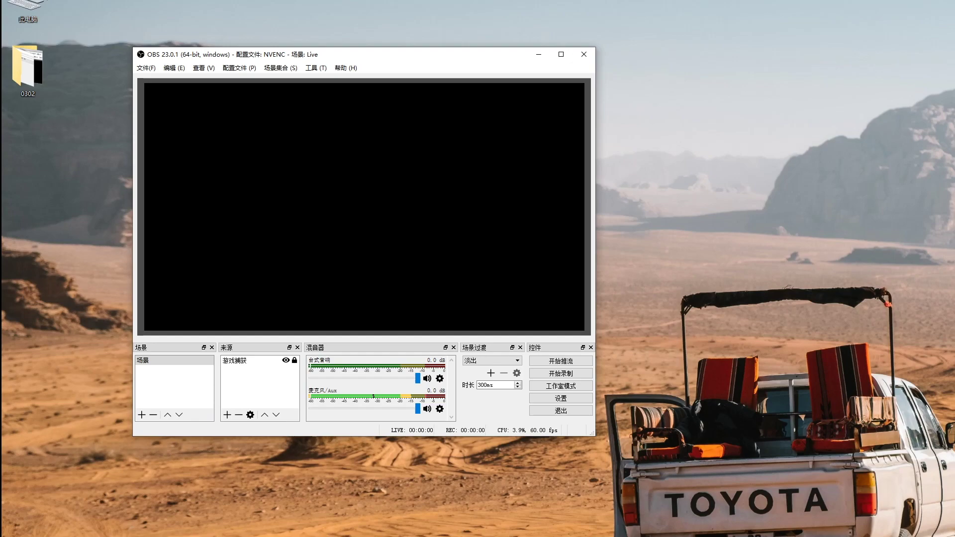
# - Reopen the settings and review the stream, output, audio and video configuration, closing them without changes
pyautogui.click(560, 398)
pyautogui.click(155, 192)
pyautogui.click(155, 133)
pyautogui.click(157, 109)
pyautogui.click(157, 133)
pyautogui.click(158, 160)
pyautogui.click(157, 186)
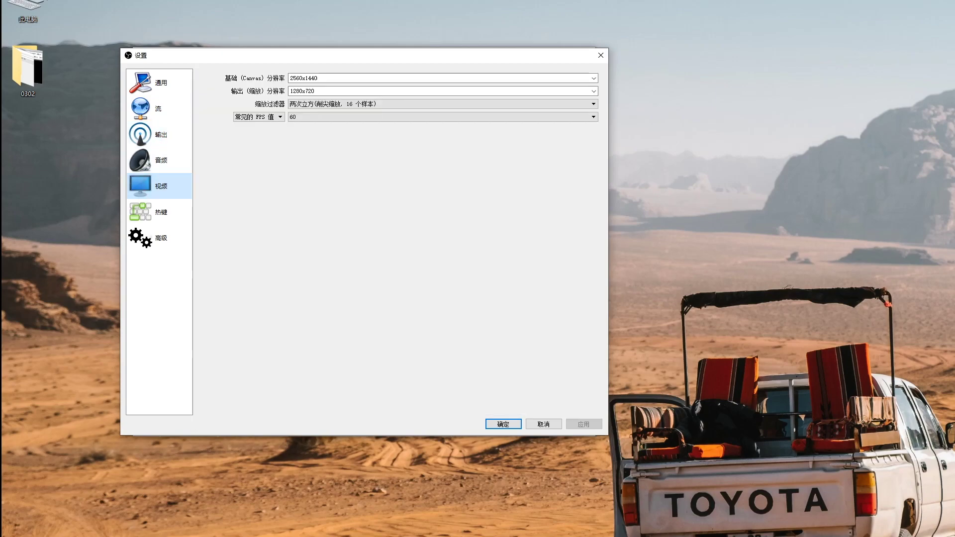
pyautogui.click(502, 424)
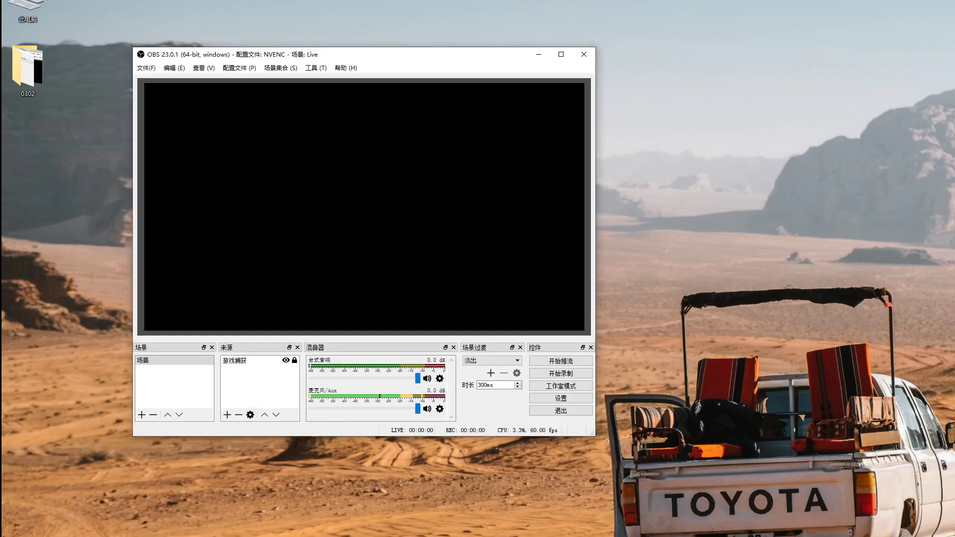
pyautogui.click(145, 68)
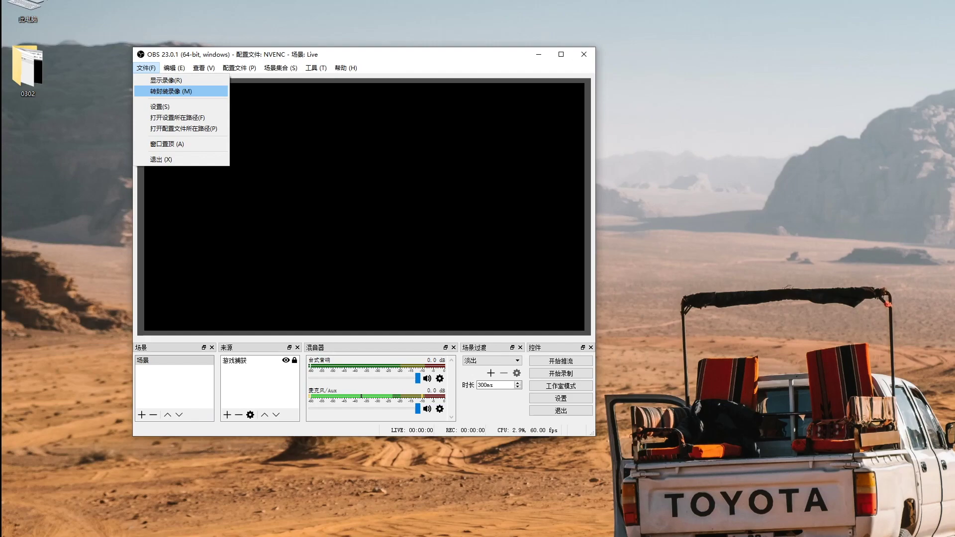
pyautogui.click(171, 91)
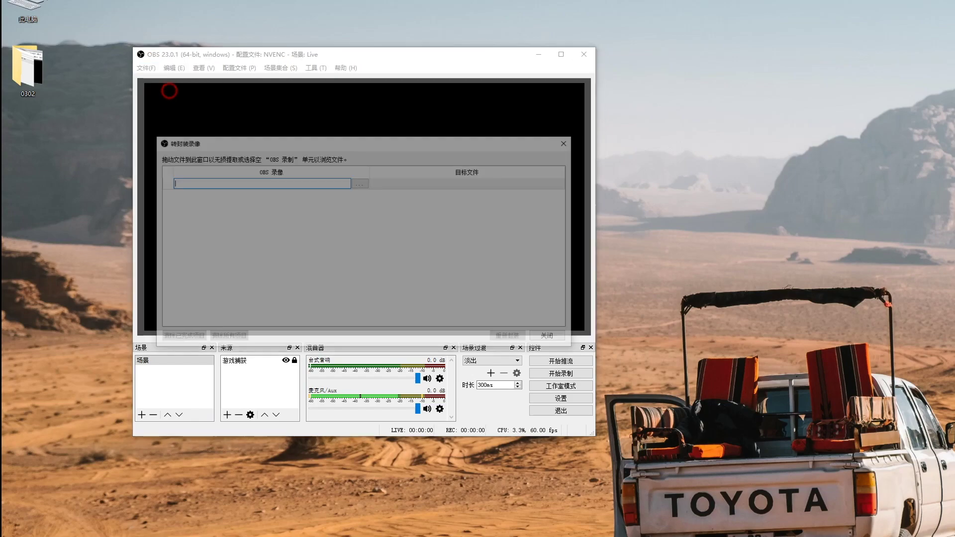
pyautogui.click(358, 183)
pyautogui.click(379, 226)
pyautogui.click(651, 491)
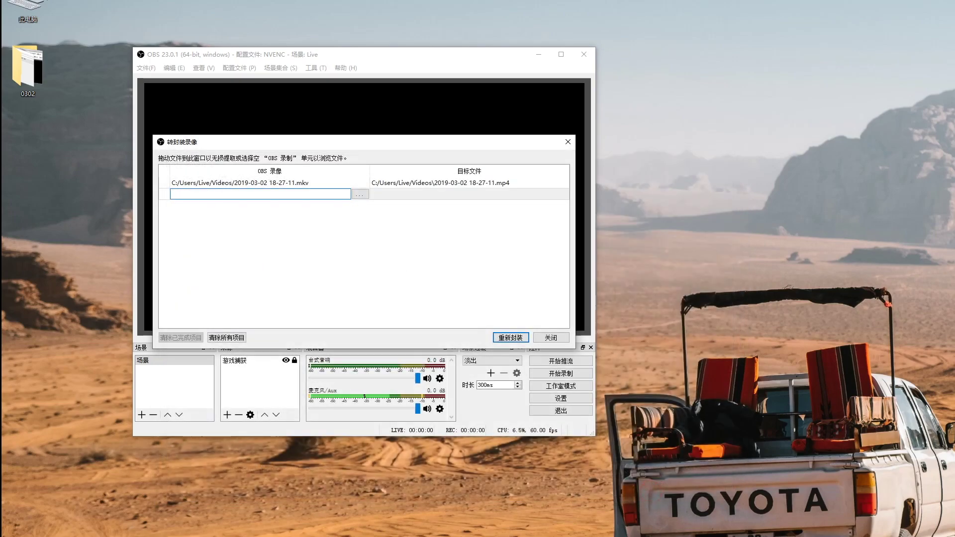
pyautogui.click(510, 337)
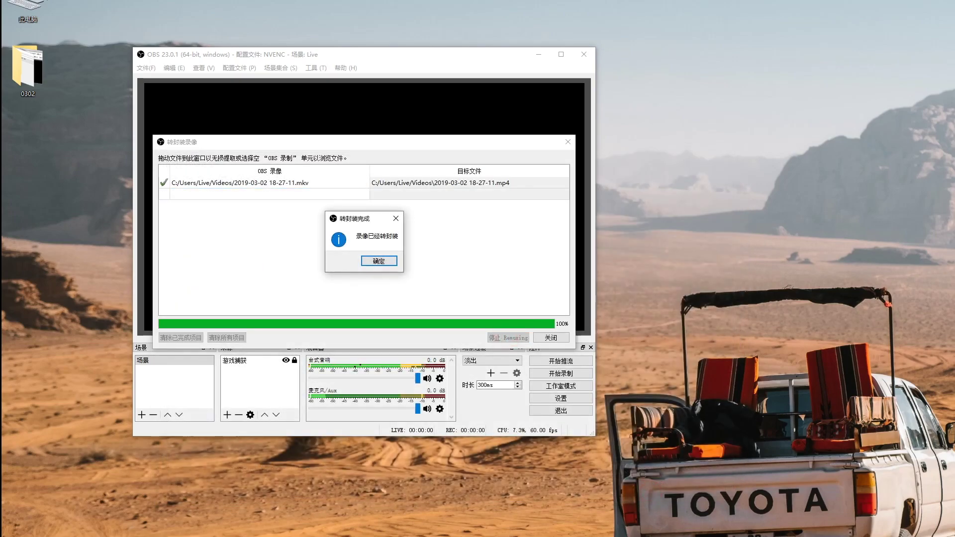
pyautogui.click(381, 260)
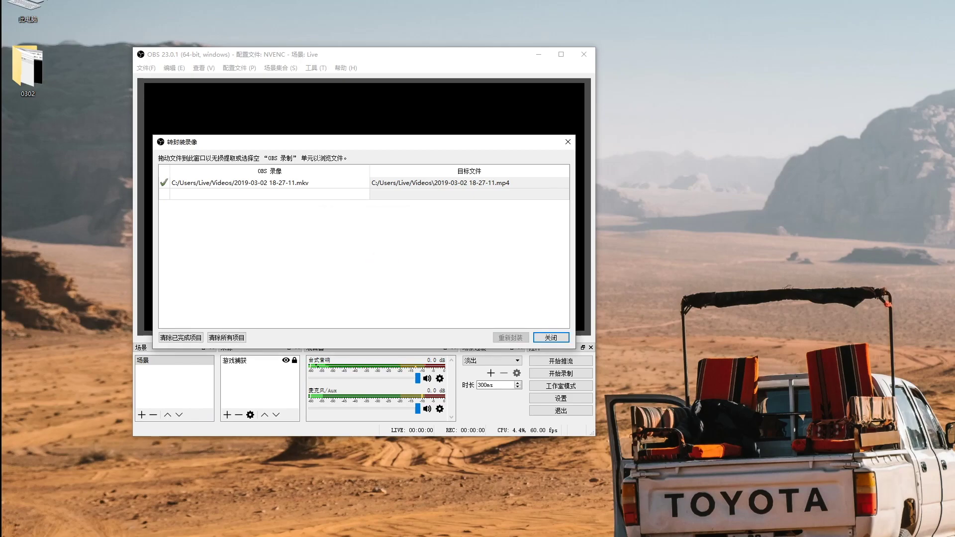
pyautogui.click(547, 336)
# - Show the folder containing the recordings
pyautogui.click(145, 67)
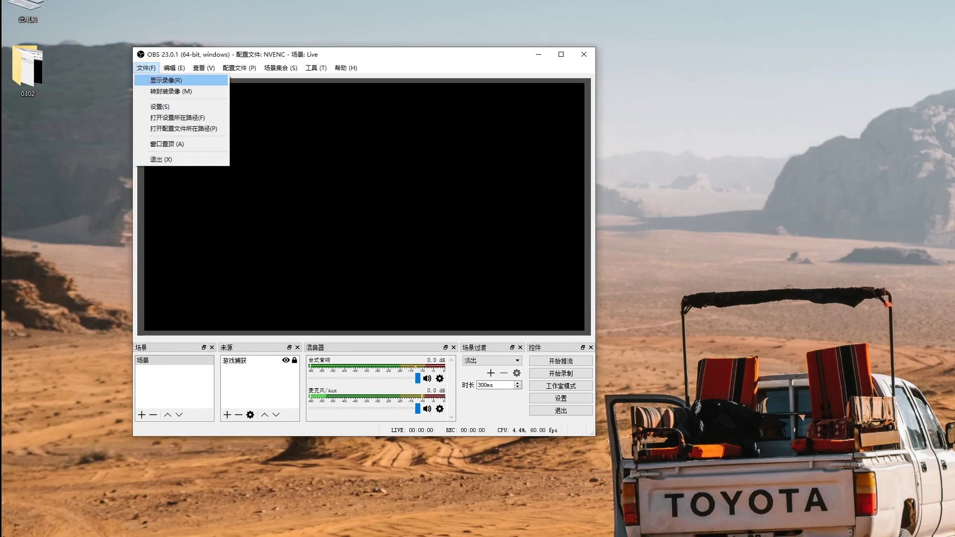